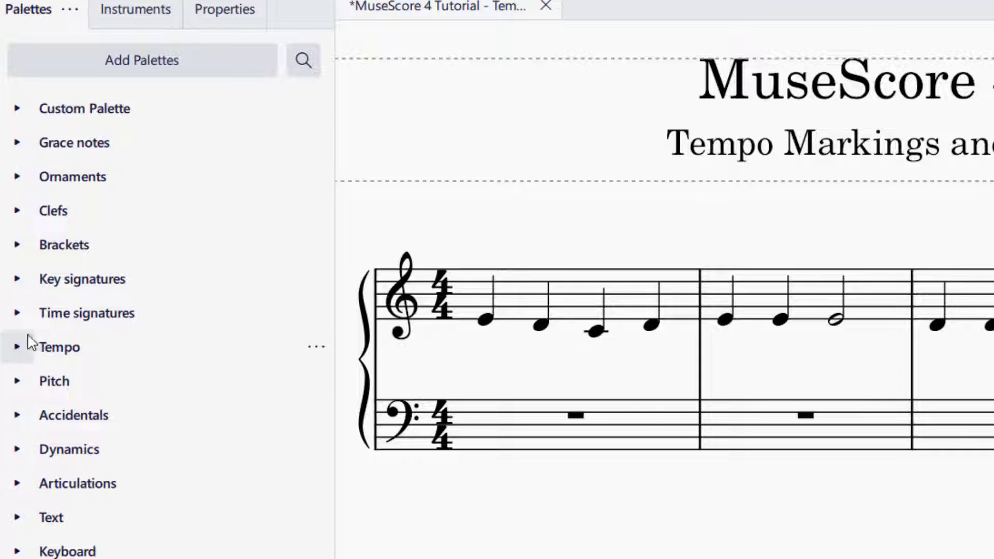
- Expand the Tempo palette to show its metronome marks and tempo terms from Grave to Presto
click(157, 70)
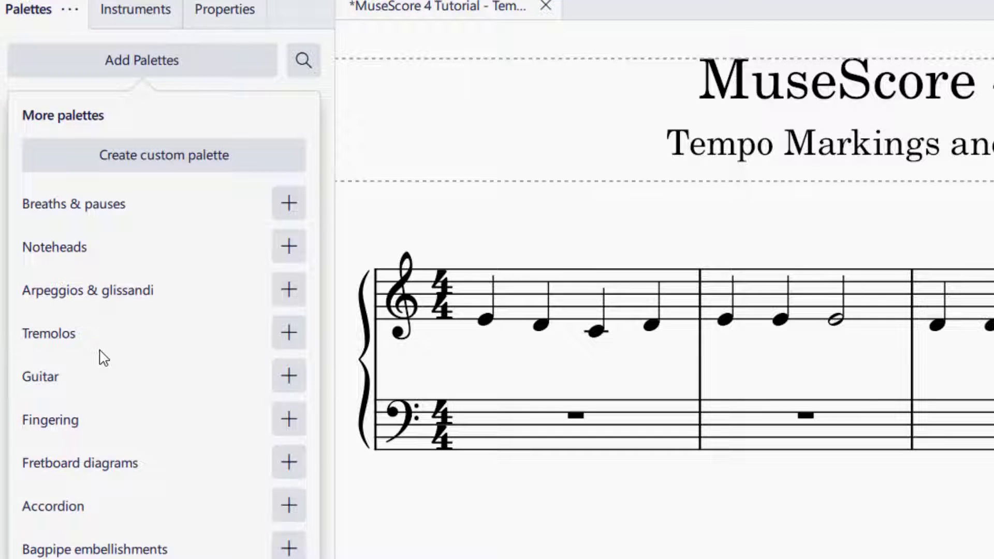
click(383, 86)
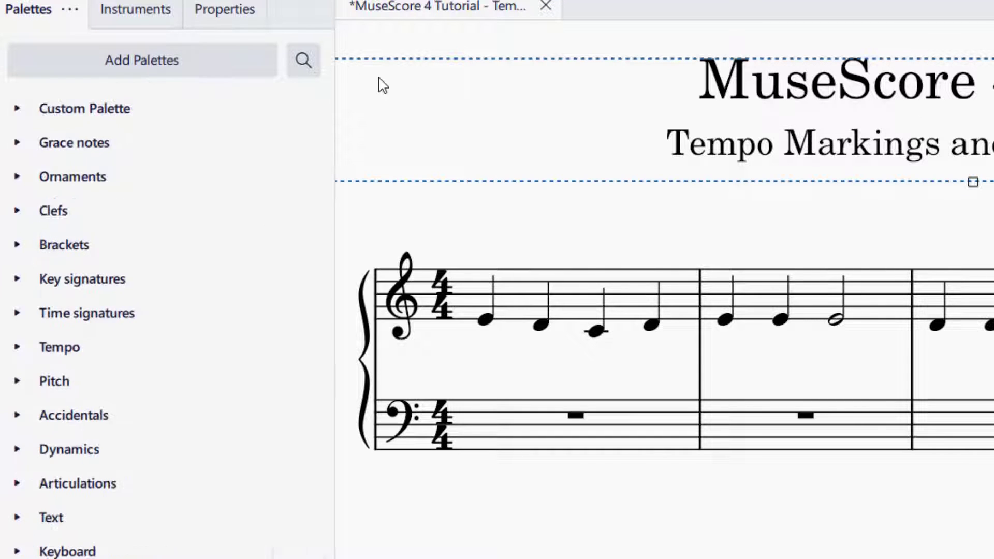
click(23, 352)
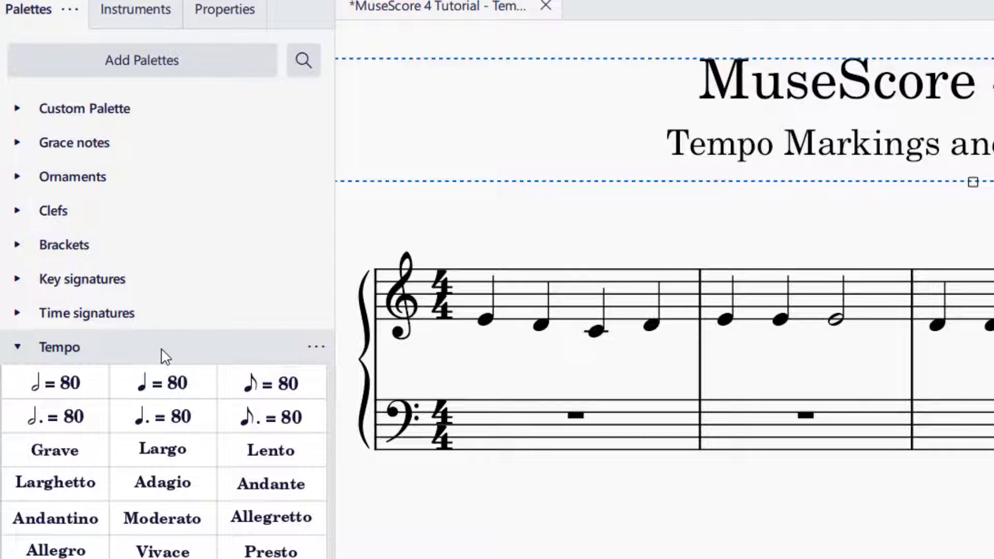
- Select measure 1 and apply the ♩ = 80 metronome mark from the Tempo palette
click(485, 321)
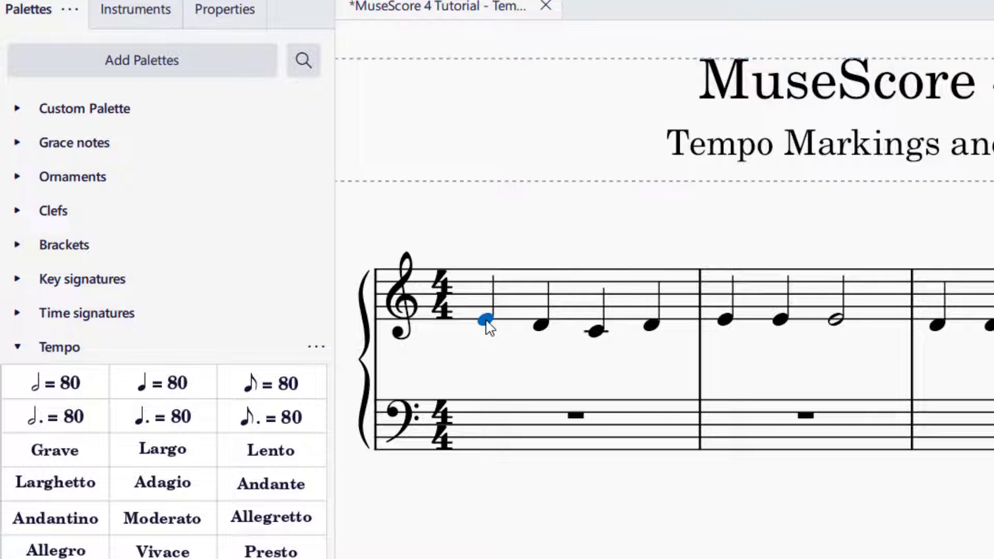
click(533, 302)
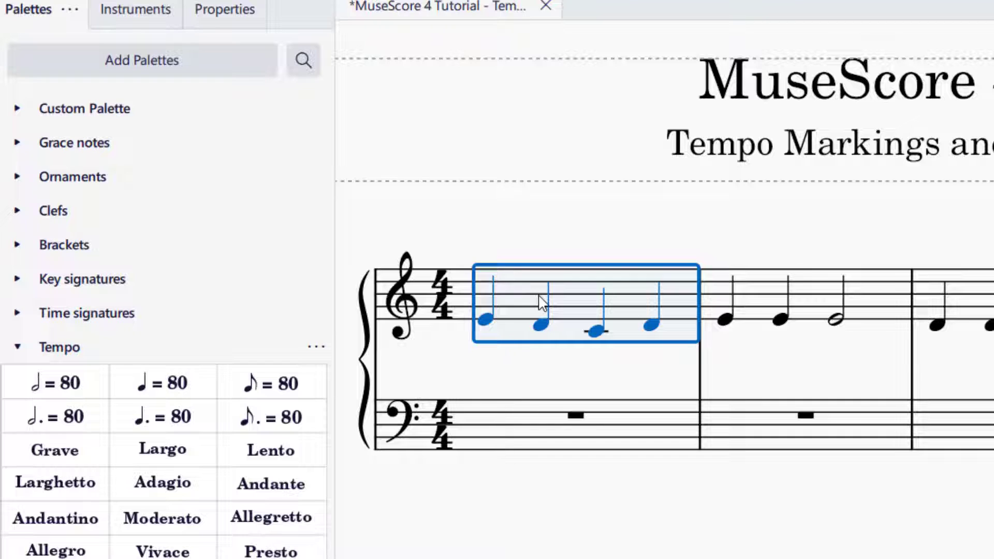
click(179, 389)
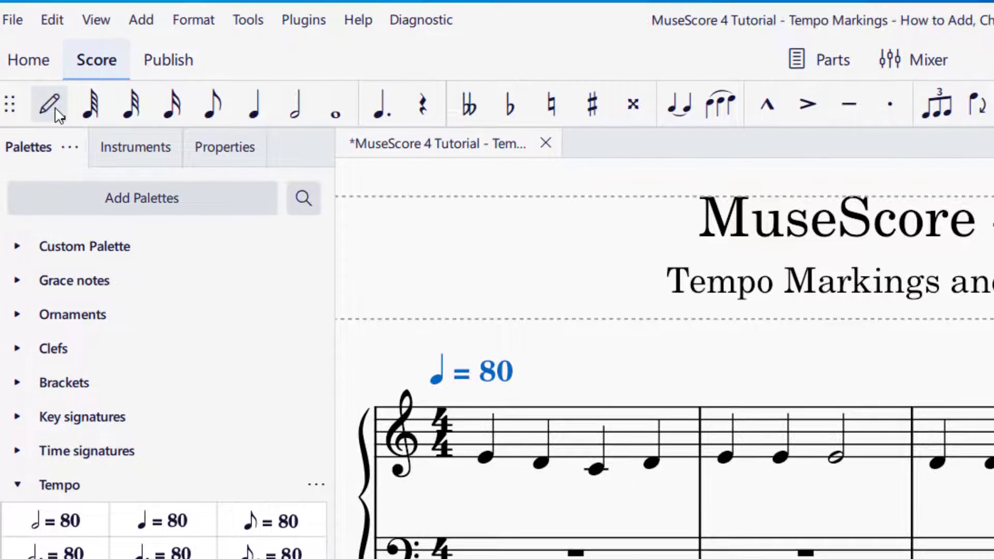
click(57, 112)
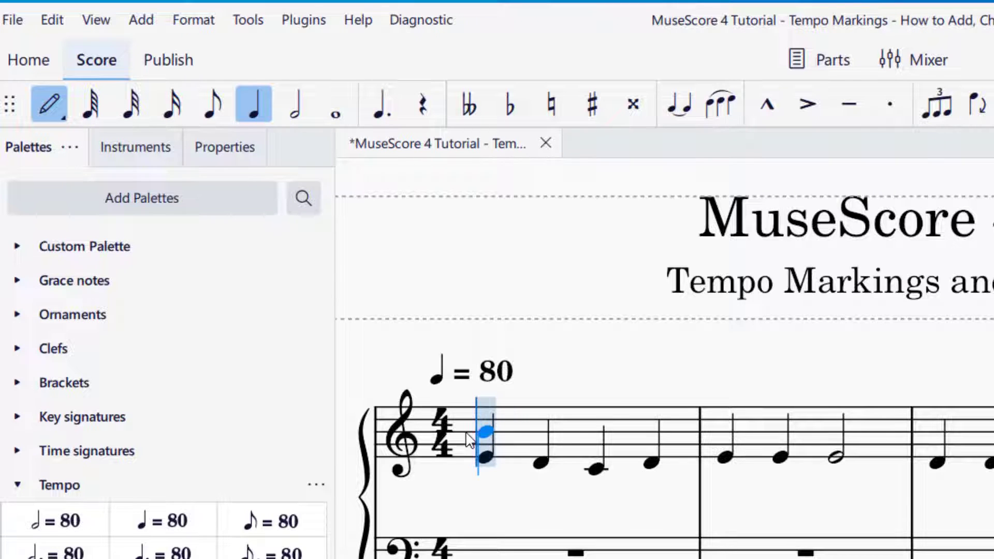
click(49, 105)
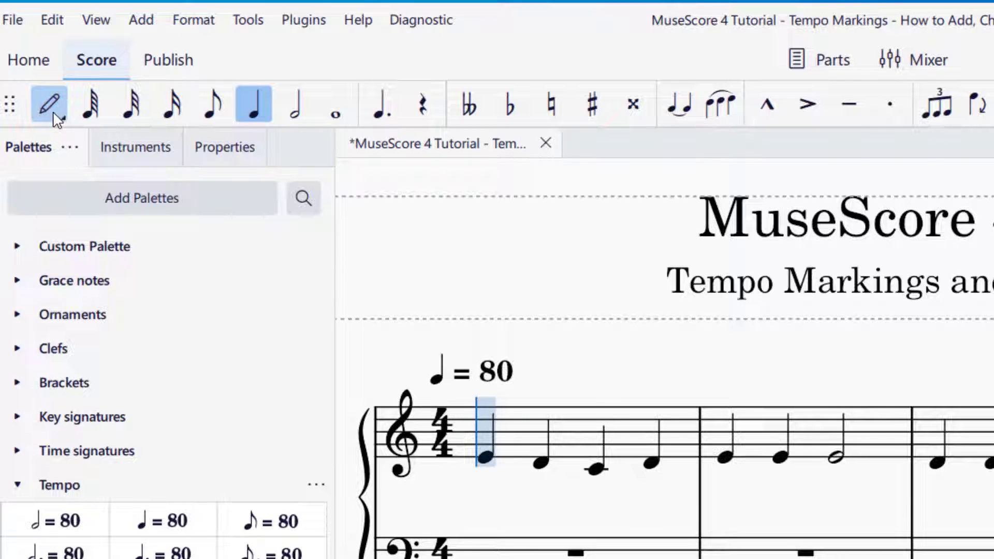
key(Escape)
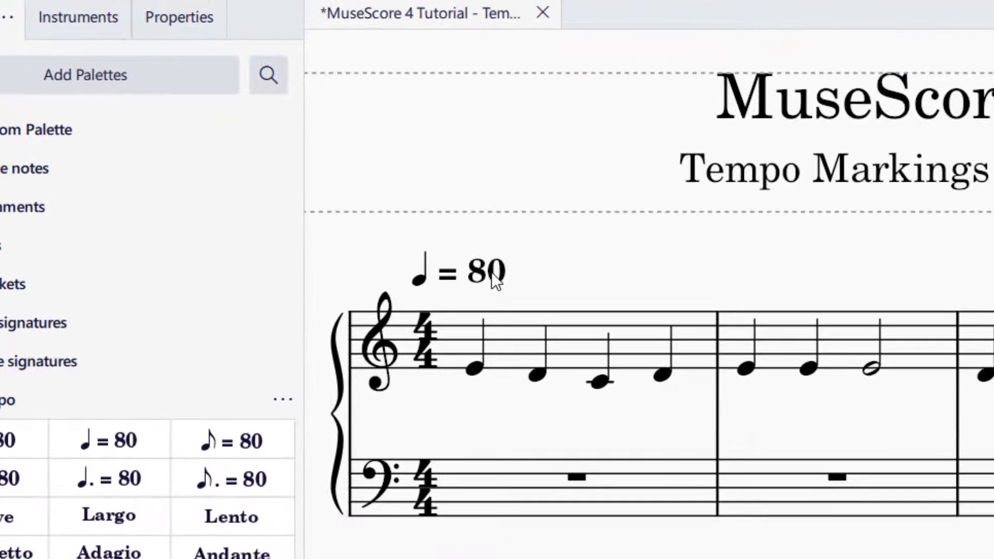
- Edit the tempo marking above measure 1 so its value reads 140 instead of 80
click(500, 375)
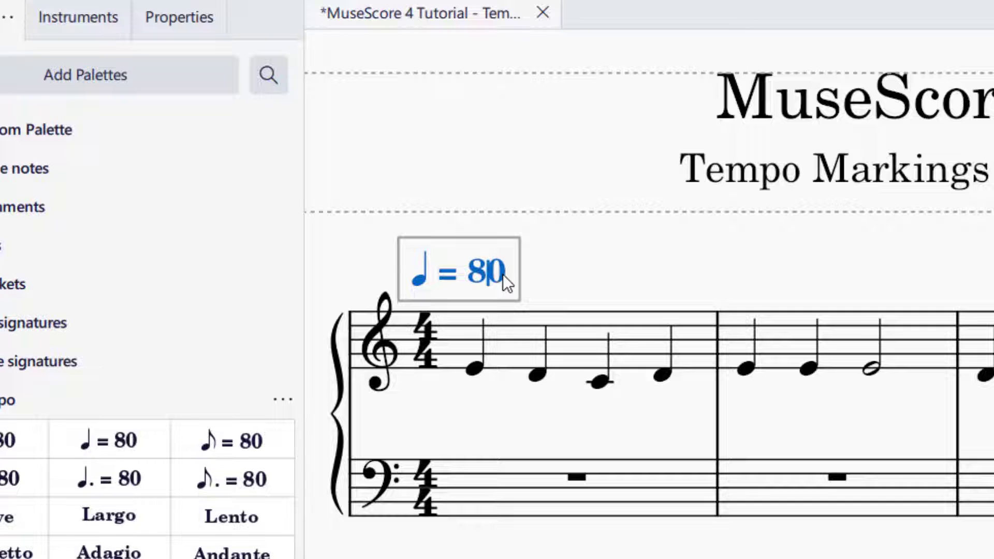
key(Left)
key(BackSpace)
text(14)
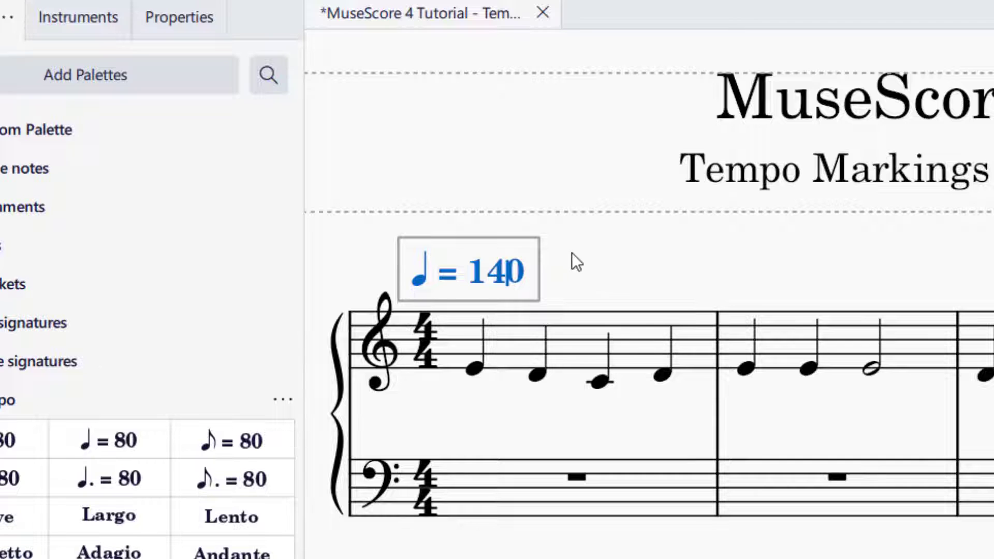
key(Escape)
key(Escape)
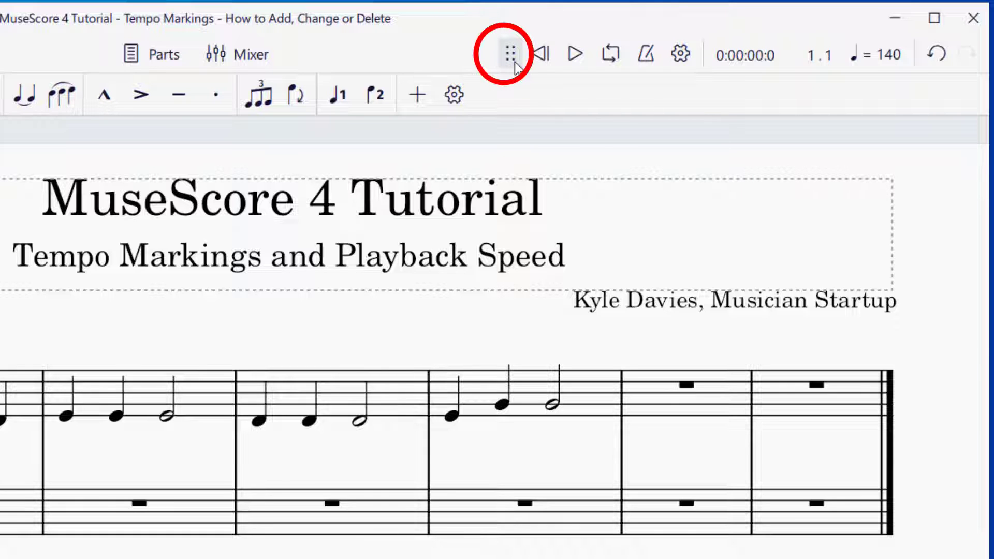
- Float the playback toolbar over the score and briefly play the opening bars at ♩ = 140
drag(511, 57, 218, 161)
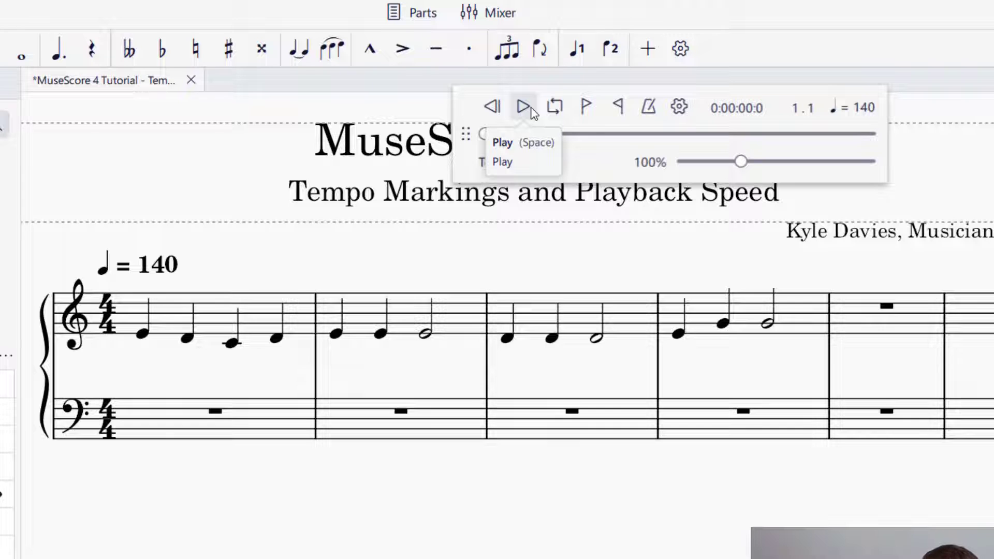
click(523, 107)
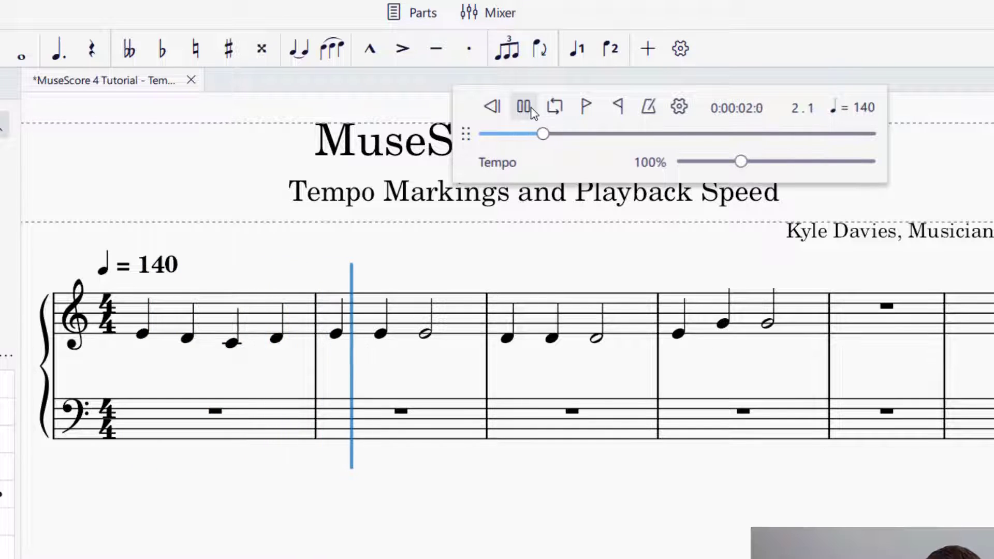
click(532, 110)
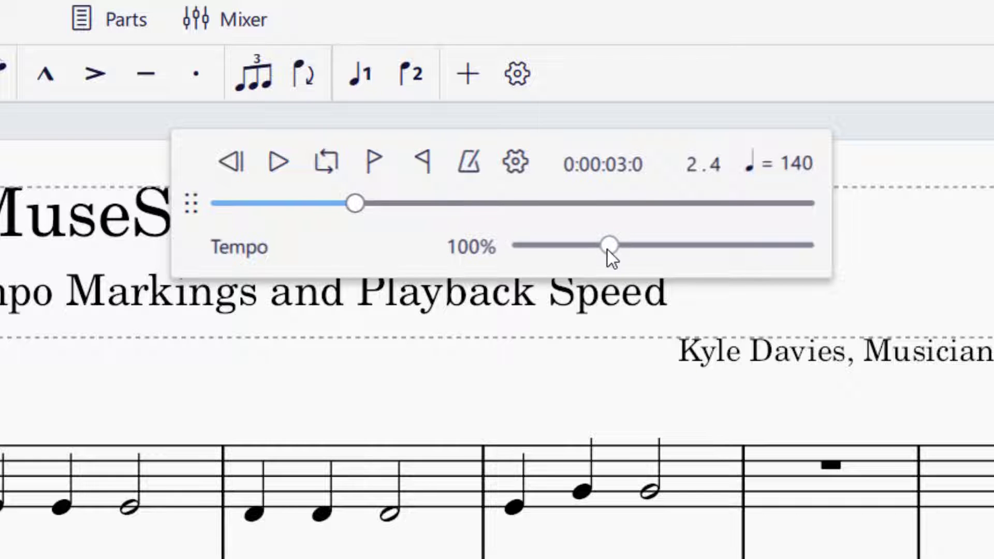
- Lower the playback tempo slider to about 55%, play briefly, then restore it to 100%
drag(608, 249, 593, 258)
drag(592, 249, 565, 249)
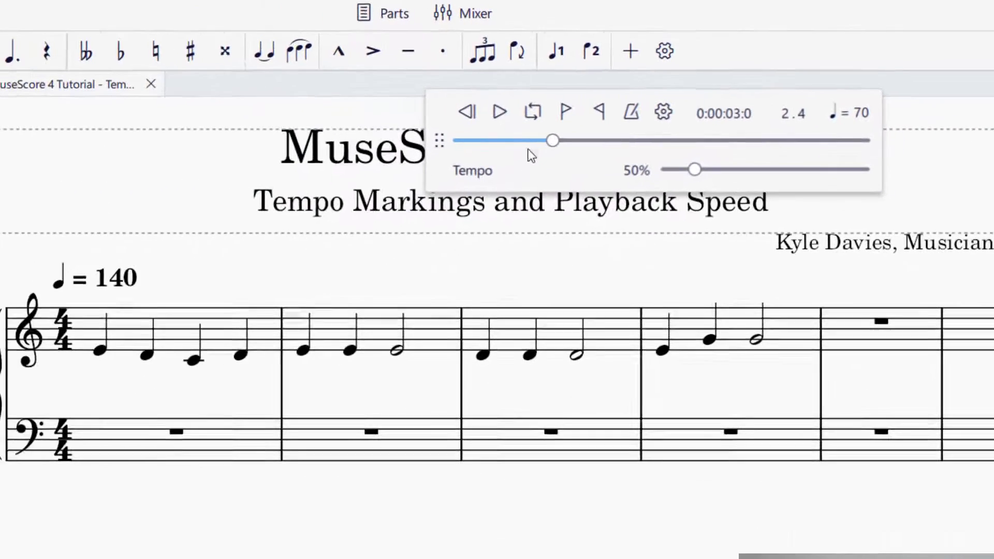
click(508, 114)
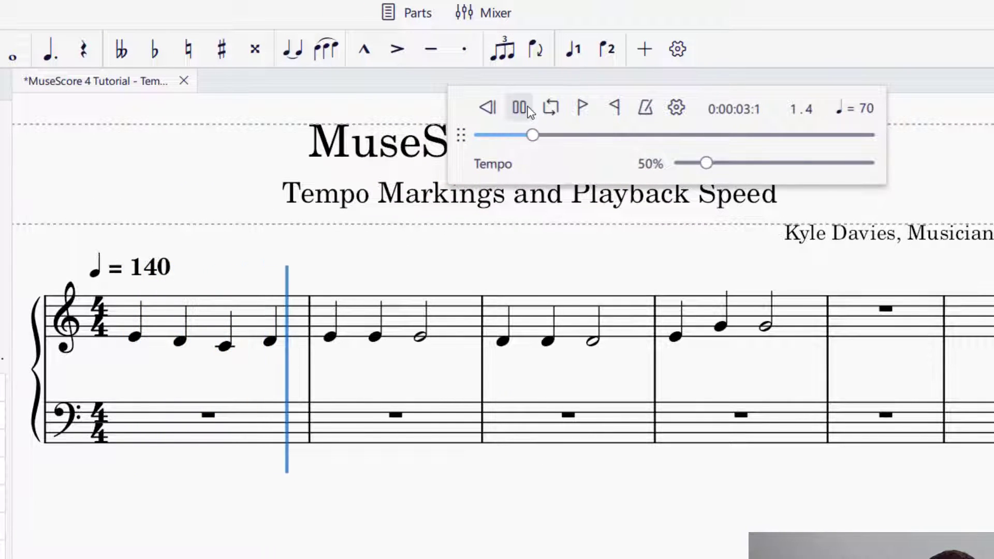
click(528, 108)
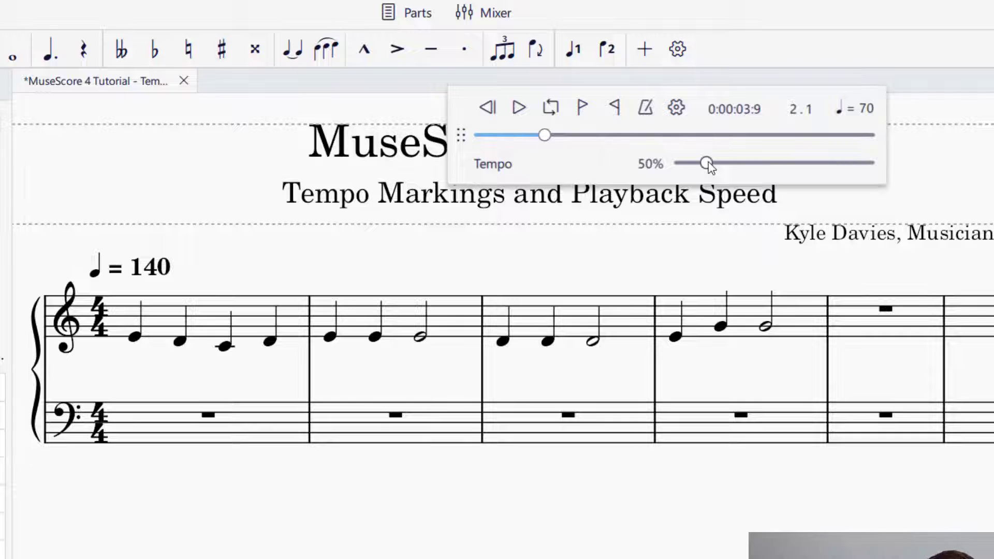
drag(707, 163, 738, 170)
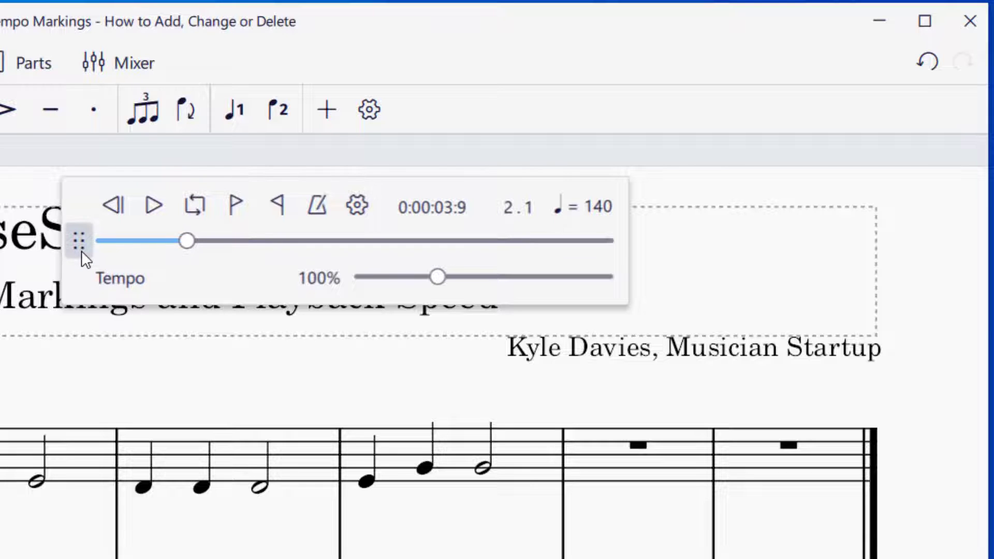
- Move the playback panel to the top-right, then delete and undo-restore the ♩ = 140 marking
drag(83, 253, 554, 63)
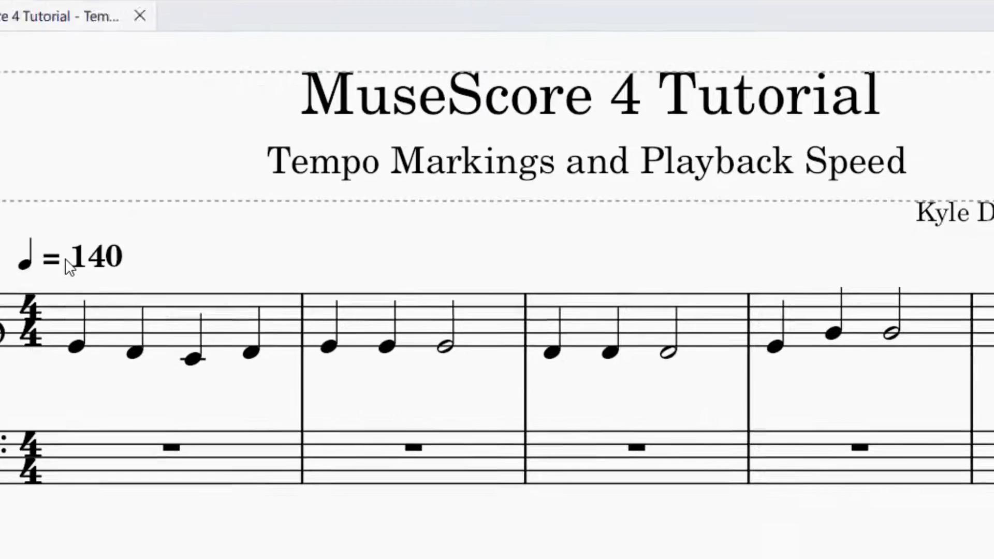
click(266, 199)
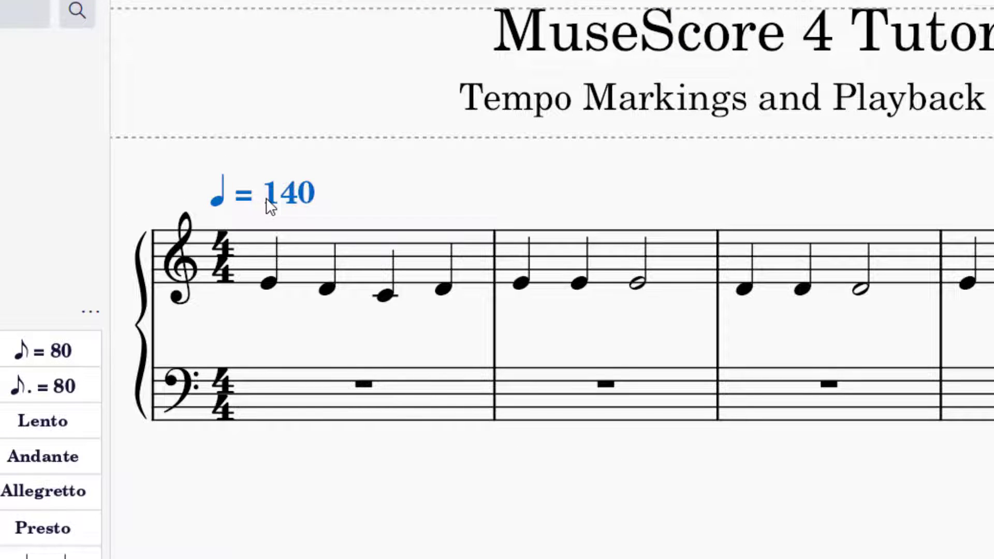
key(Delete)
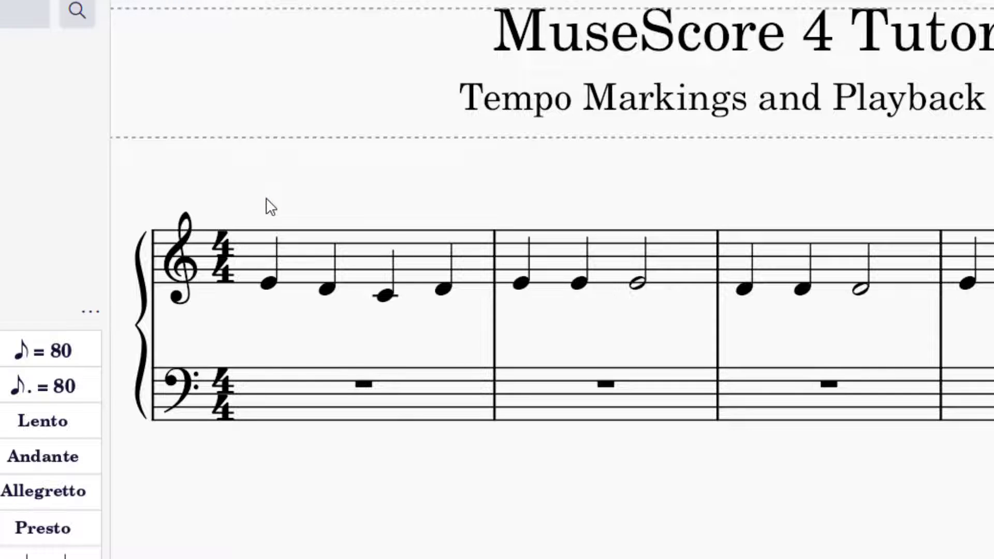
key(ctrl+z)
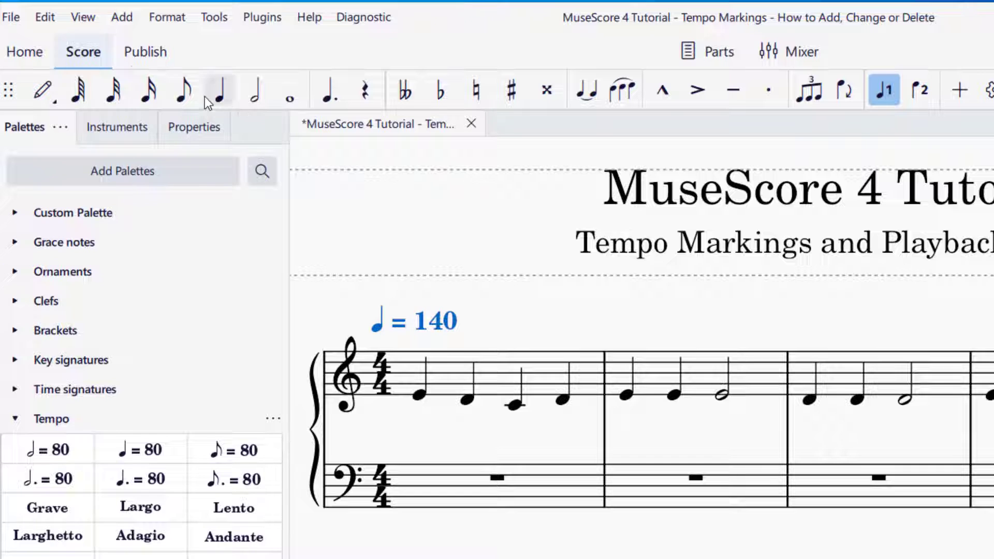
click(49, 11)
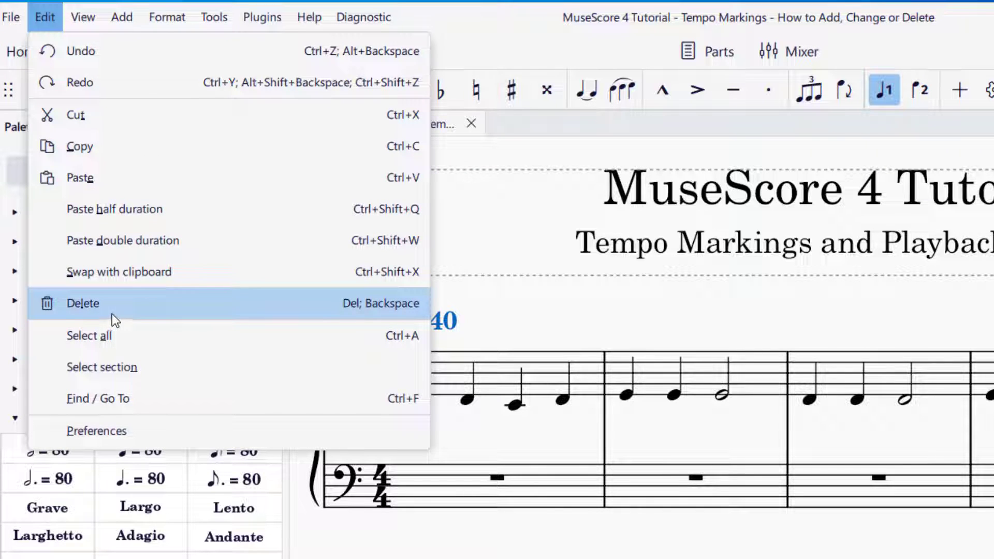
click(500, 318)
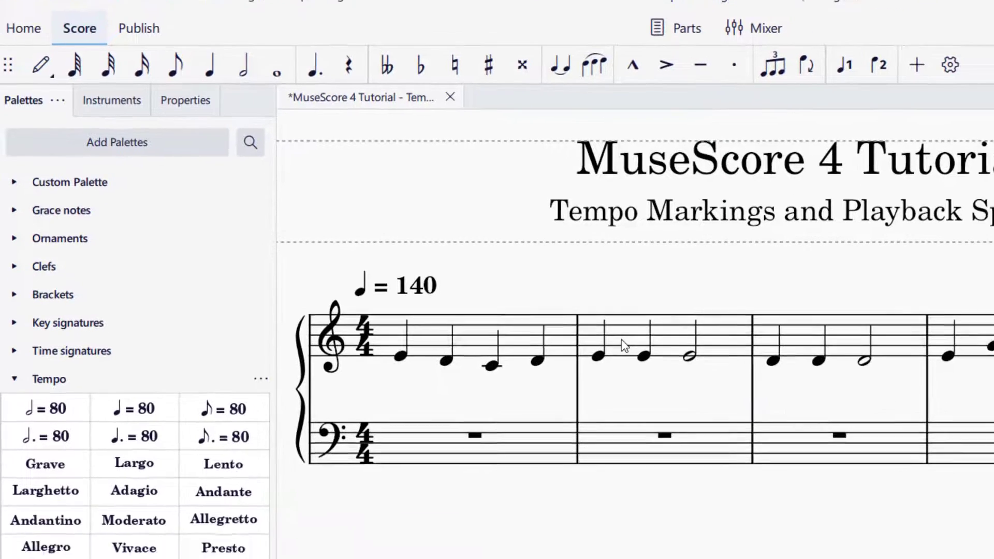
- Add ♩ = 80 to measure 2, Prestissimo to measure 3 and Adagio to measure 4, then play
click(650, 368)
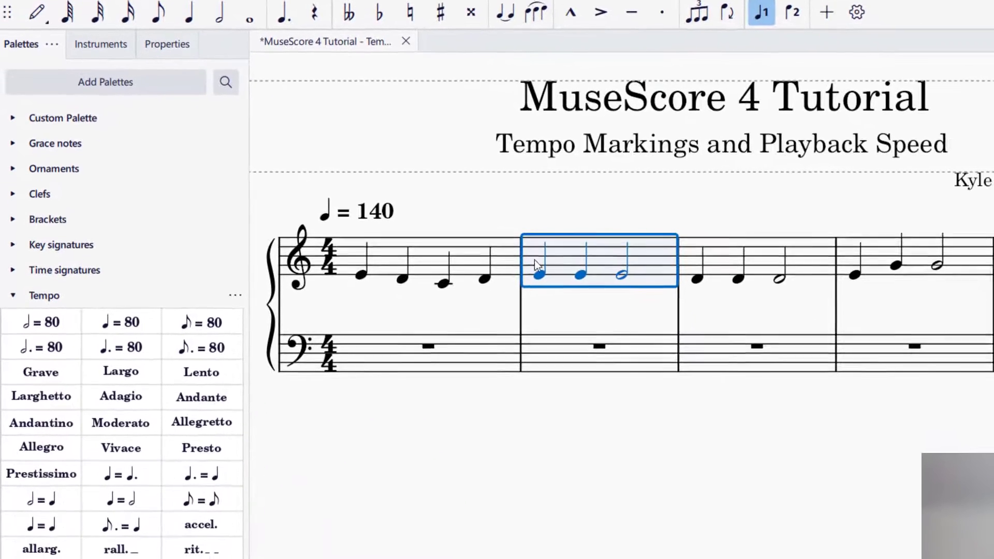
click(140, 321)
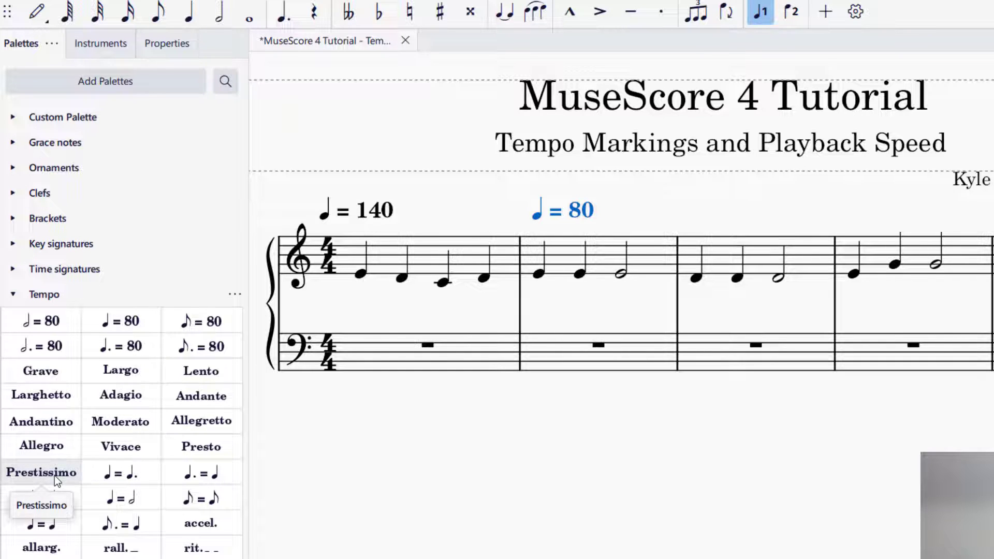
drag(55, 475, 698, 275)
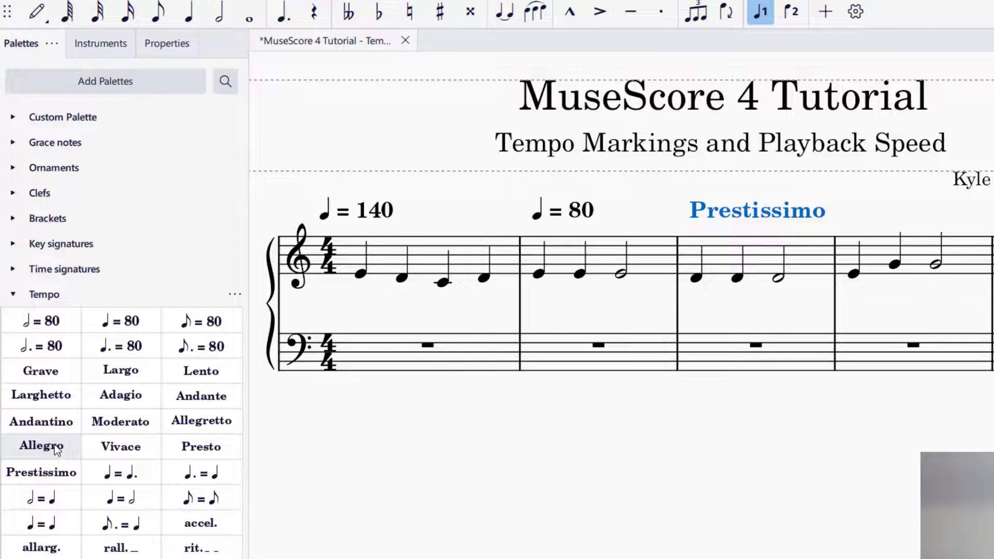
drag(128, 399, 856, 271)
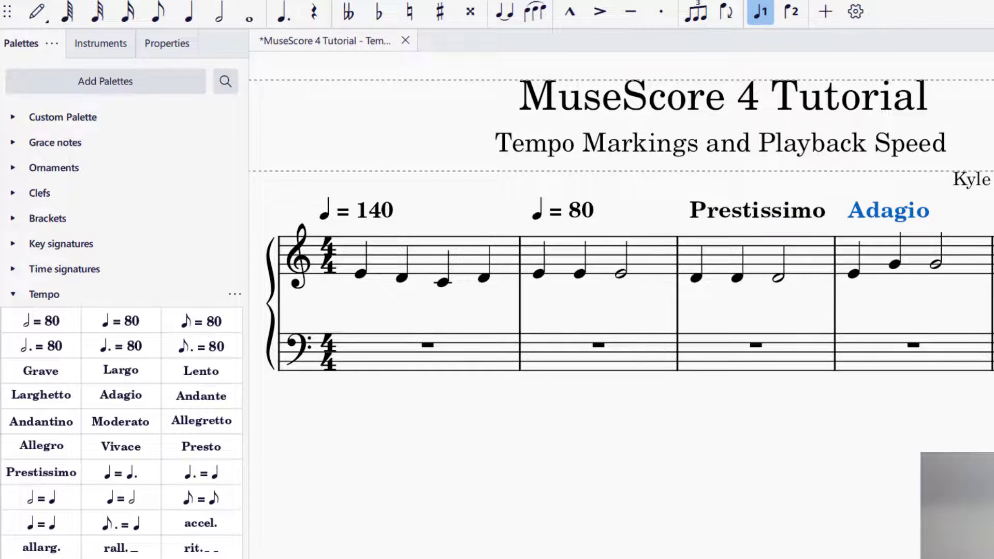
key(space)
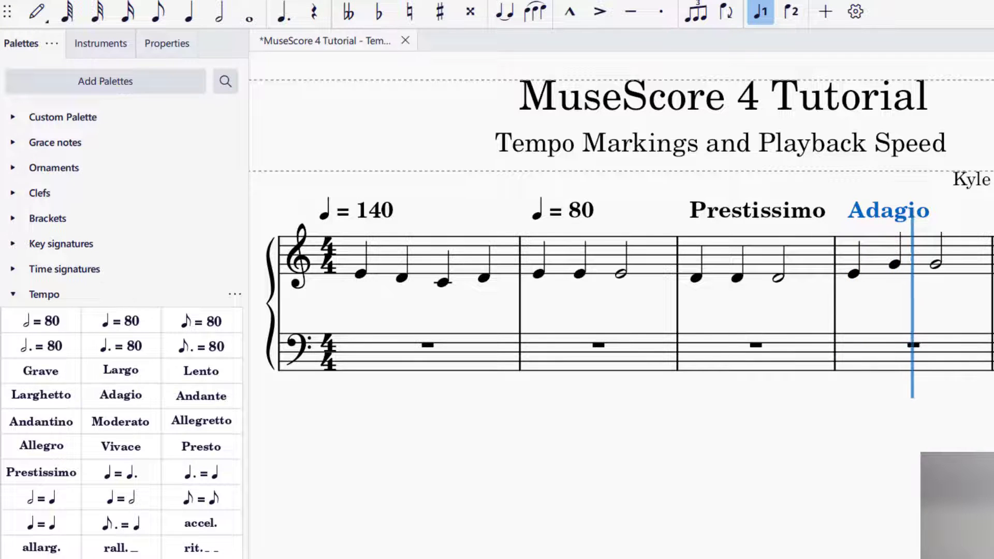
- Stop playback and select the ♩ = 140 marking over measure 1
key(space)
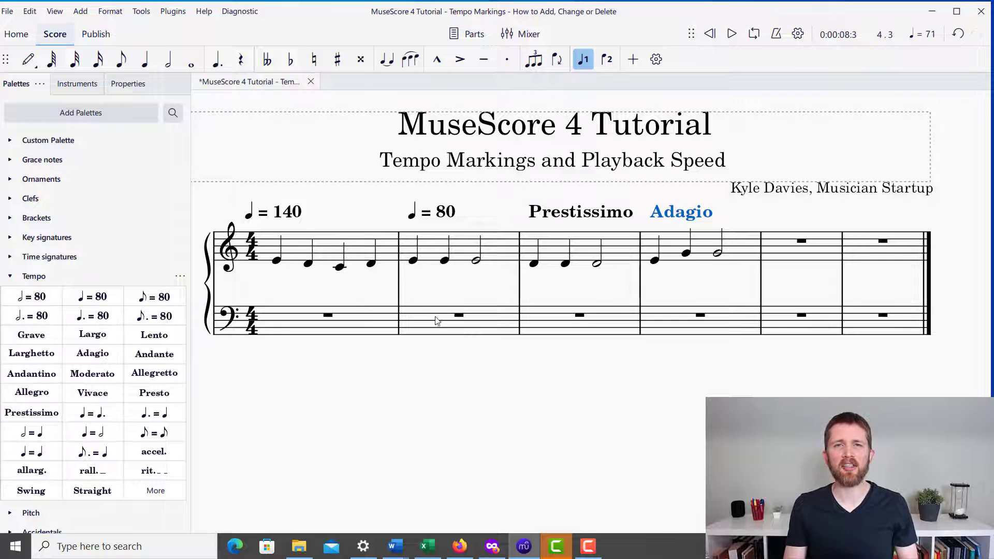
click(293, 217)
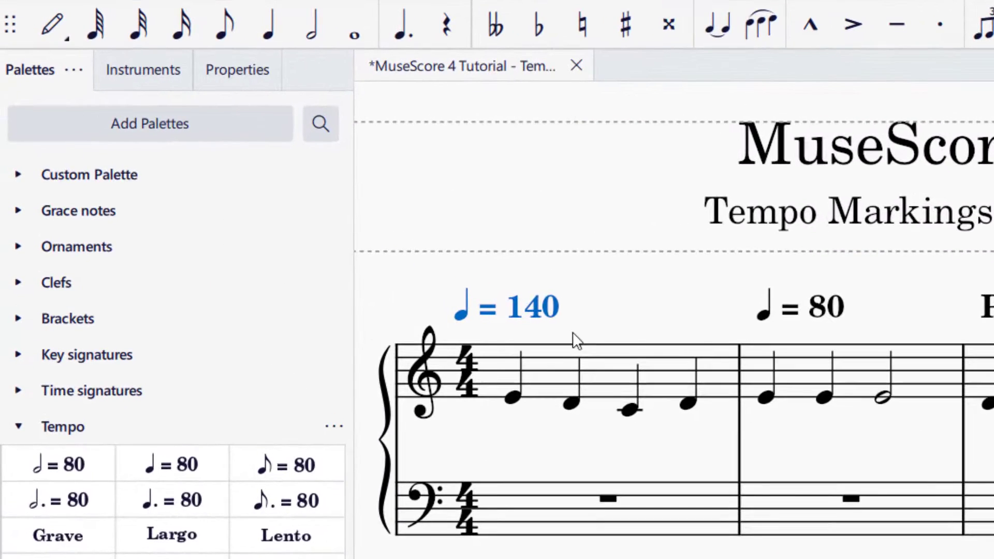
- Uncheck Visible in the Properties panel to hide the ♩ = 140 marking
click(239, 75)
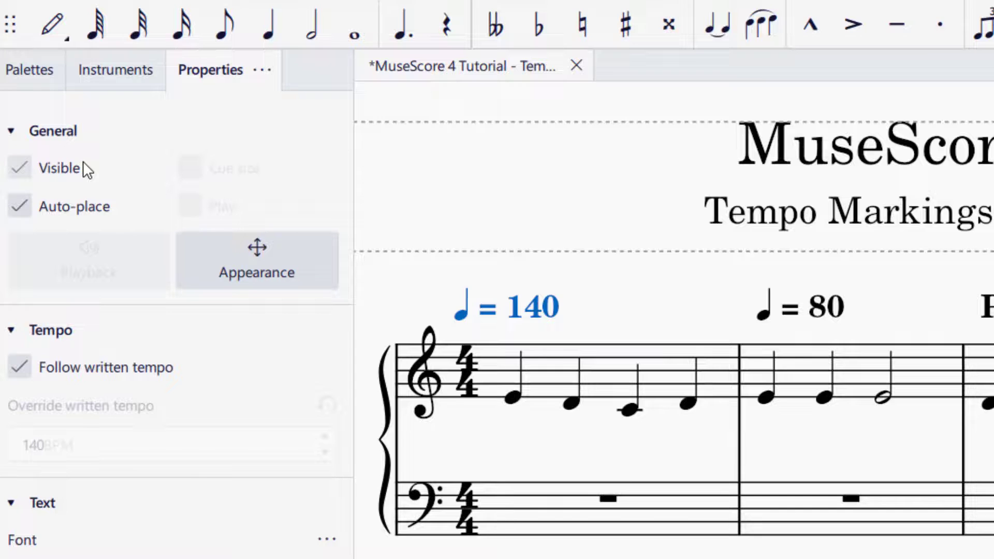
click(18, 169)
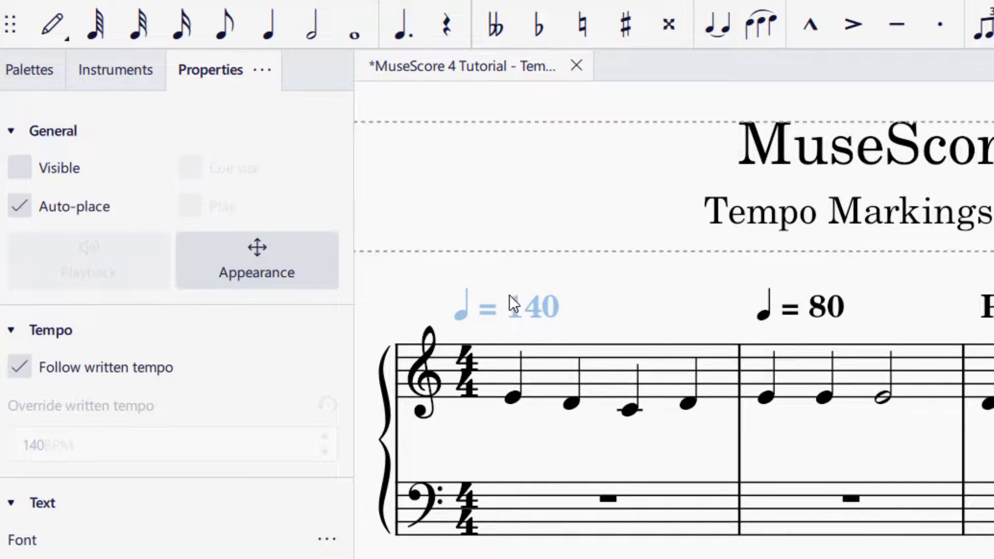